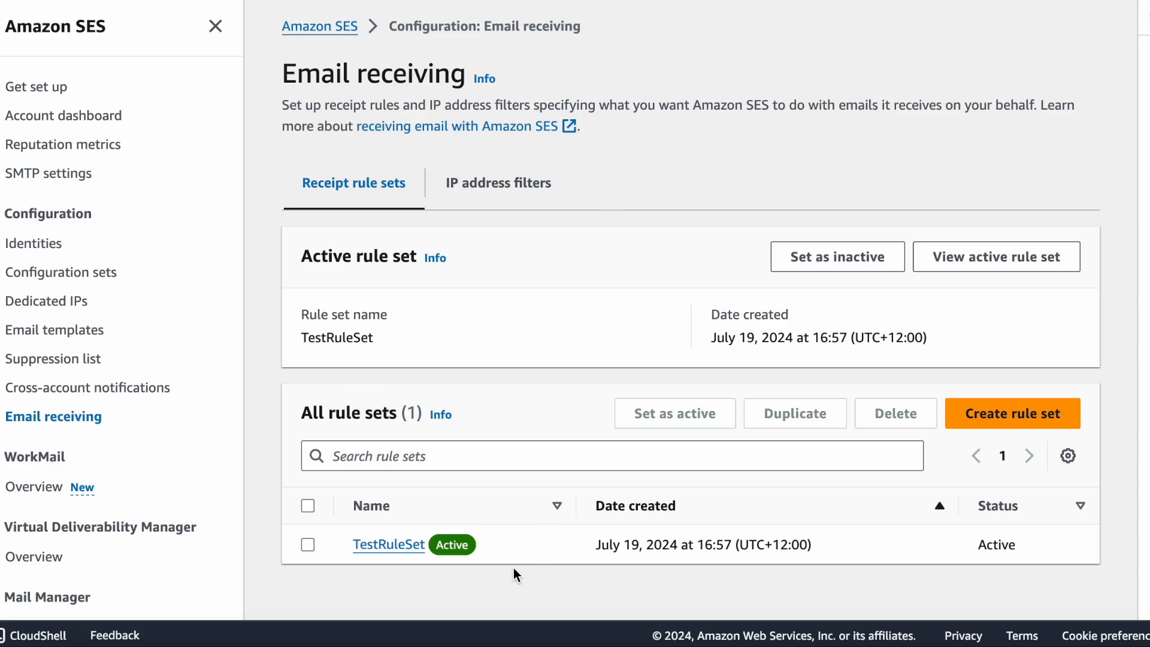
Inspect both receipt rules in TestRuleSet, checking the conditions and actions of TestRule and the actions of the second rule
click(382, 548)
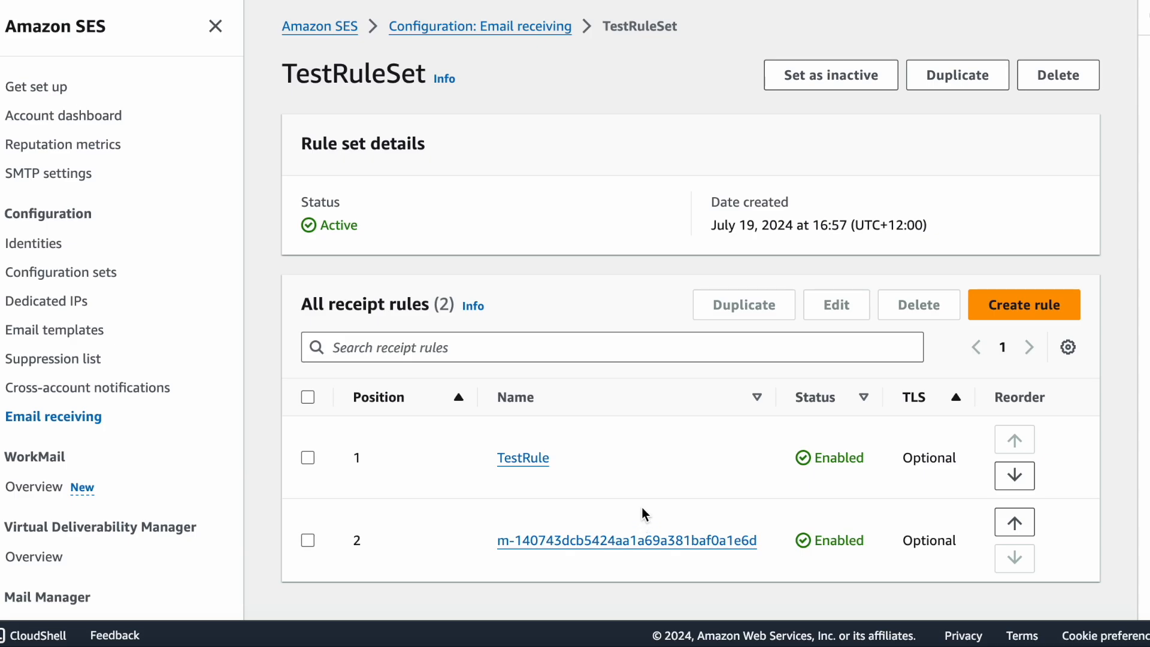
click(524, 458)
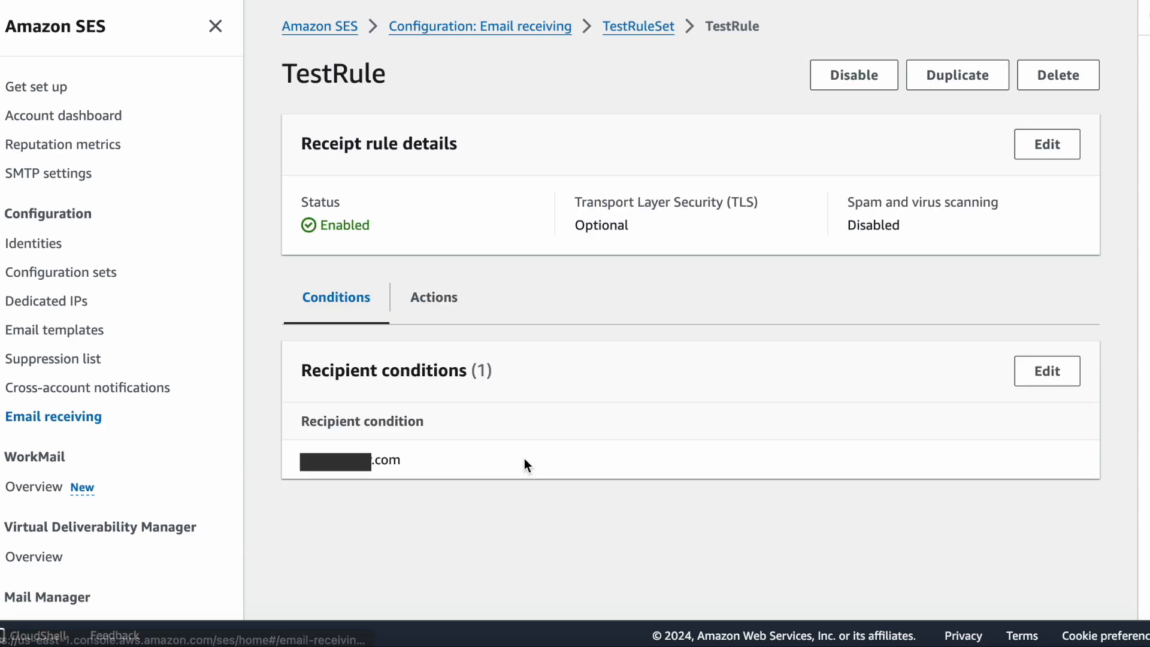
click(442, 303)
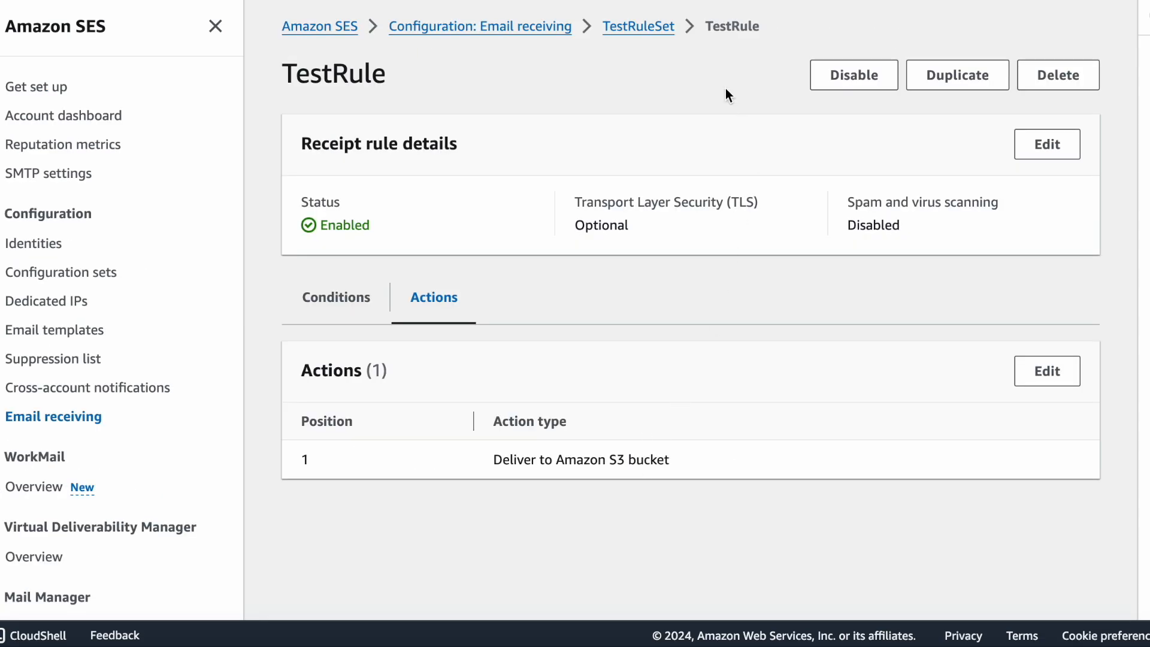
click(640, 27)
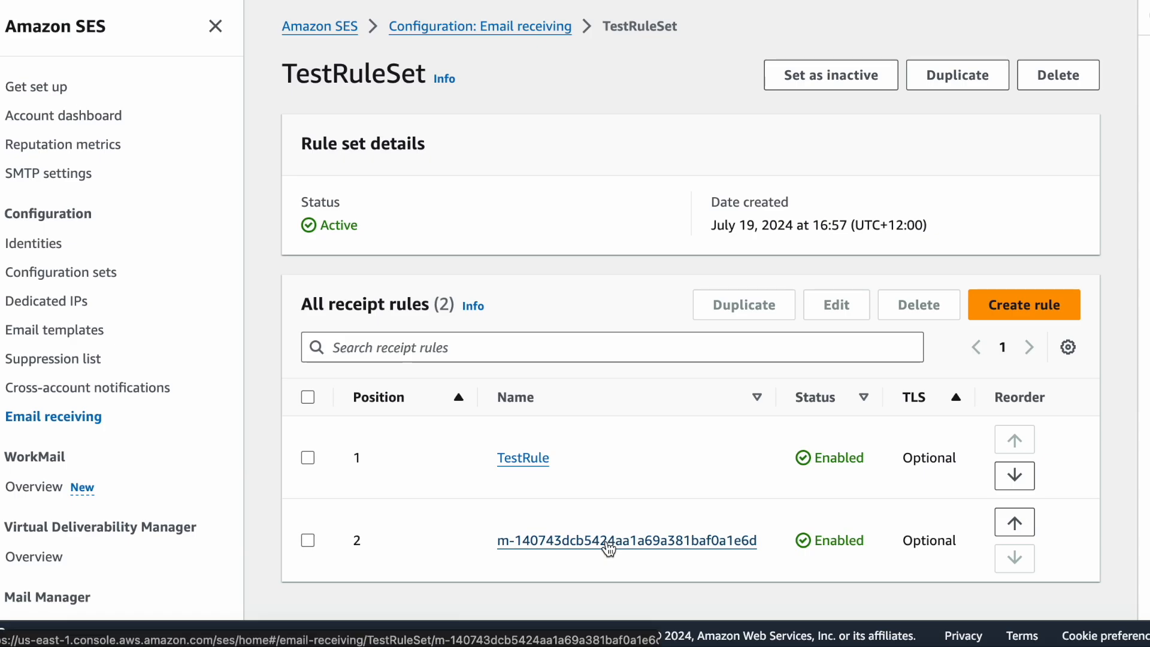
click(607, 542)
click(428, 302)
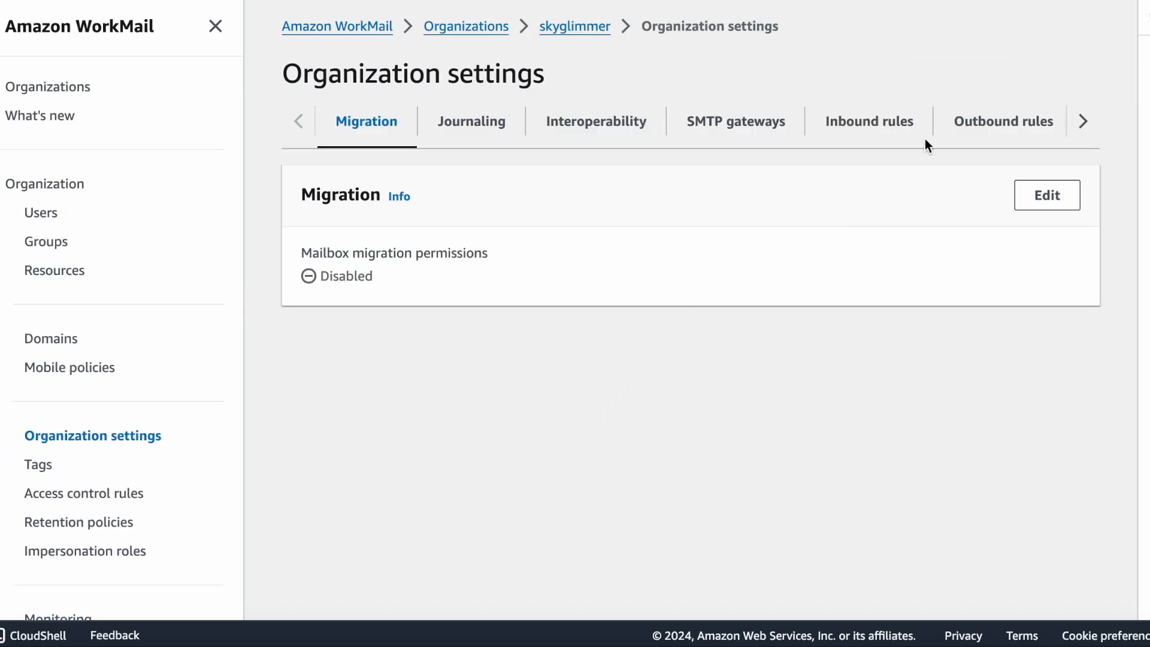
In Amazon WorkMail's organization settings, view the details of the spamFilter inbound rule
click(887, 126)
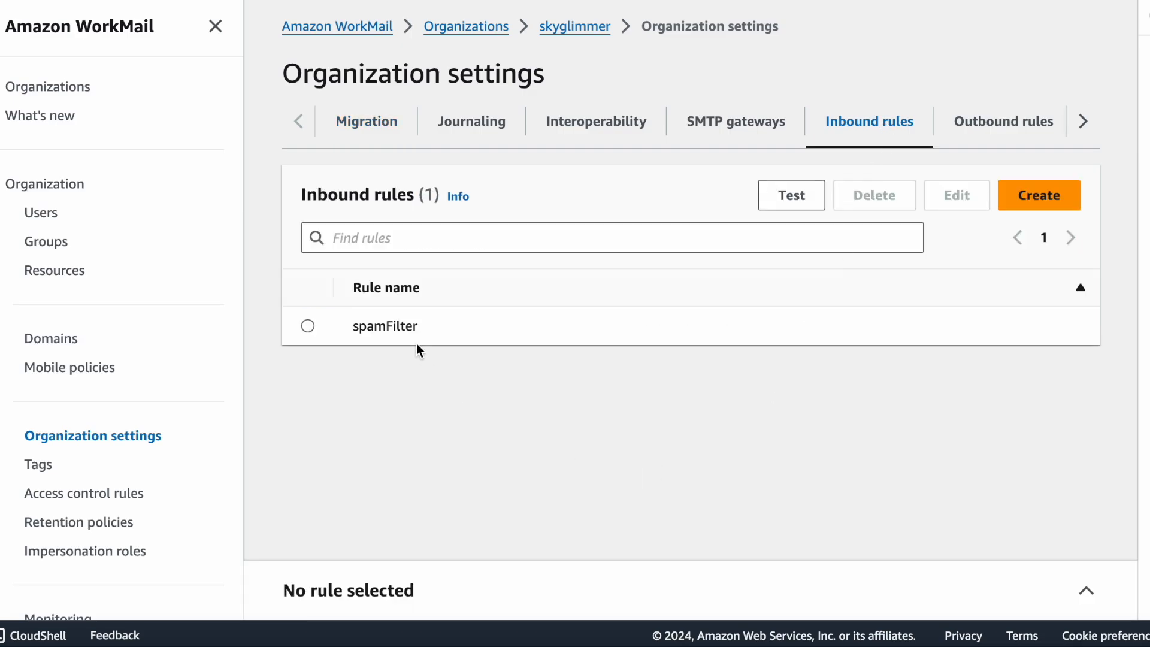
click(308, 327)
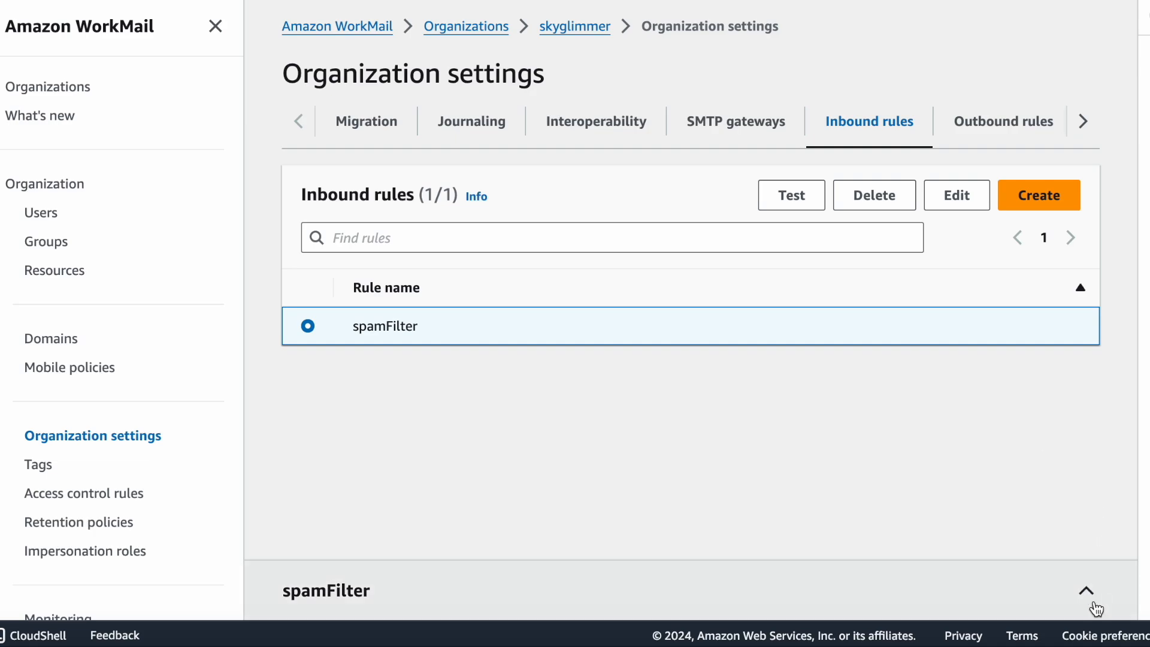
click(1088, 594)
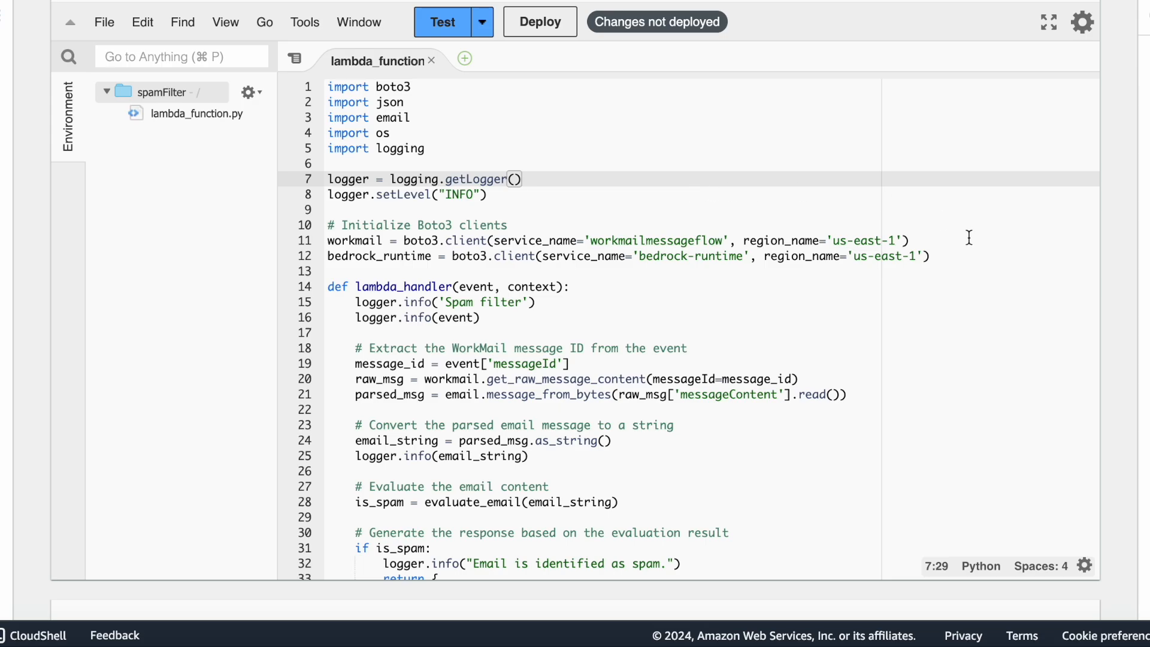
Review the spamFilter Lambda code, from the Boto3 clients through the handler's bounce and default responses to the evaluate_email function
click(1016, 256)
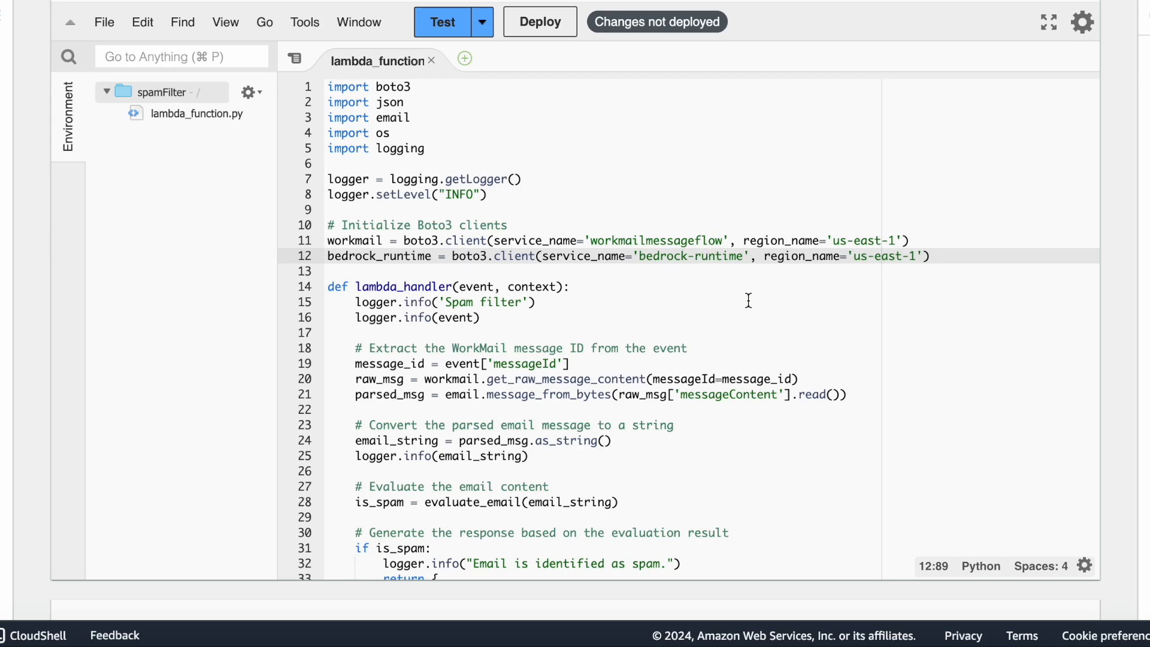
scroll(749, 300, down, 4)
scroll(749, 300, down, 1)
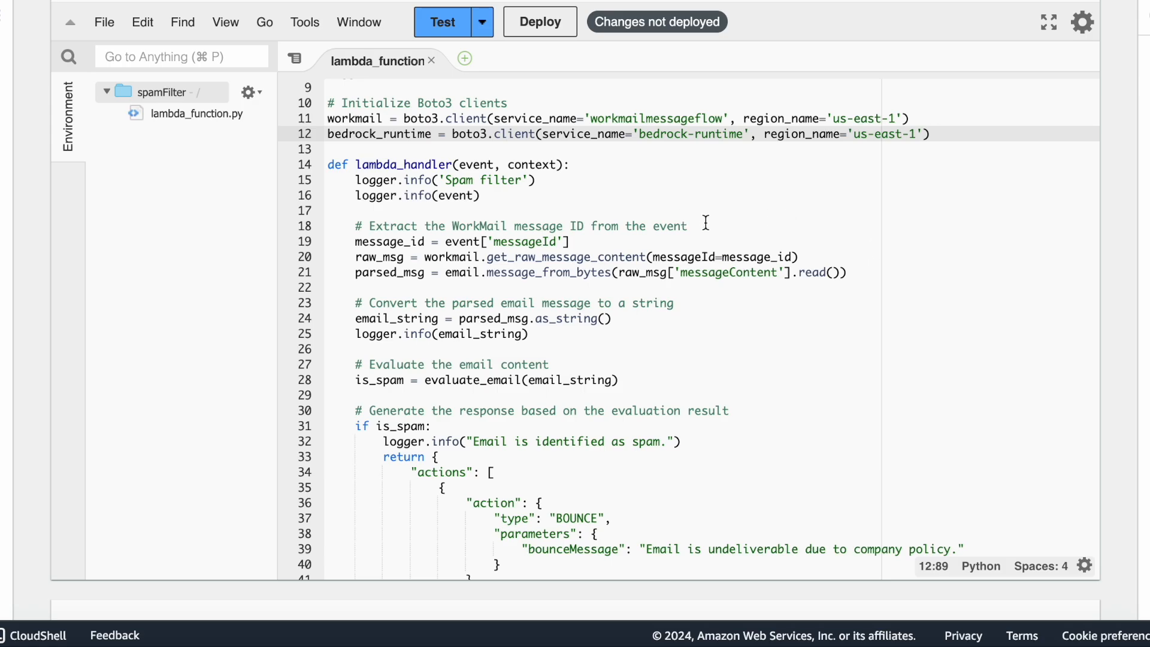
scroll(706, 222, down, 1)
scroll(707, 223, down, 2)
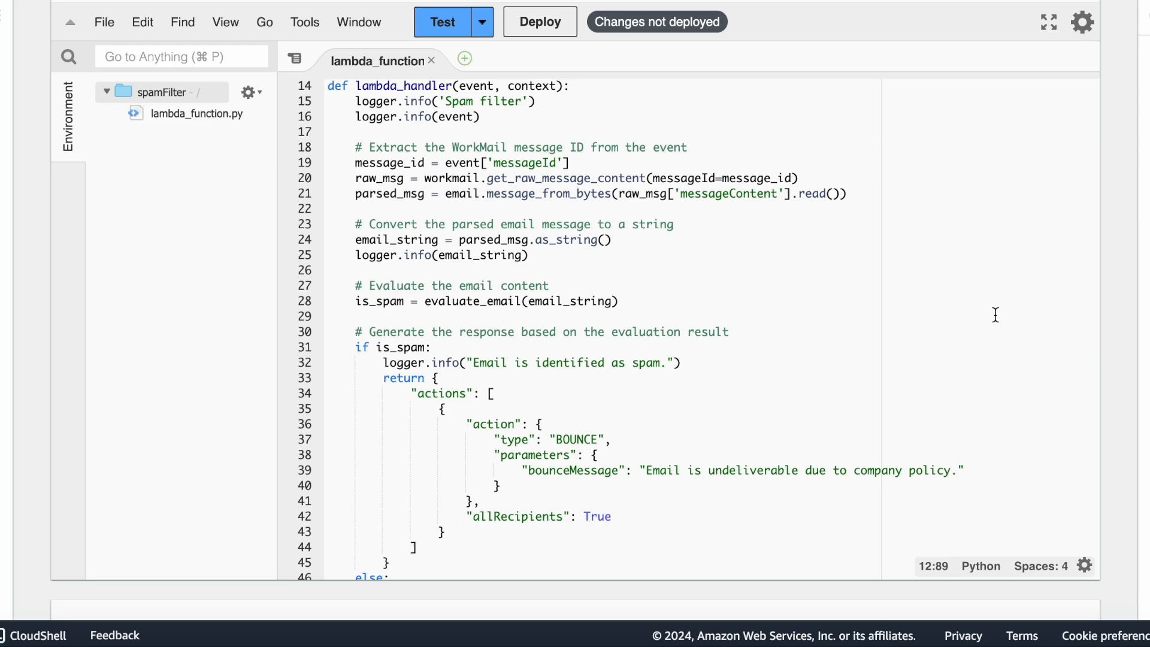
scroll(995, 315, down, 3)
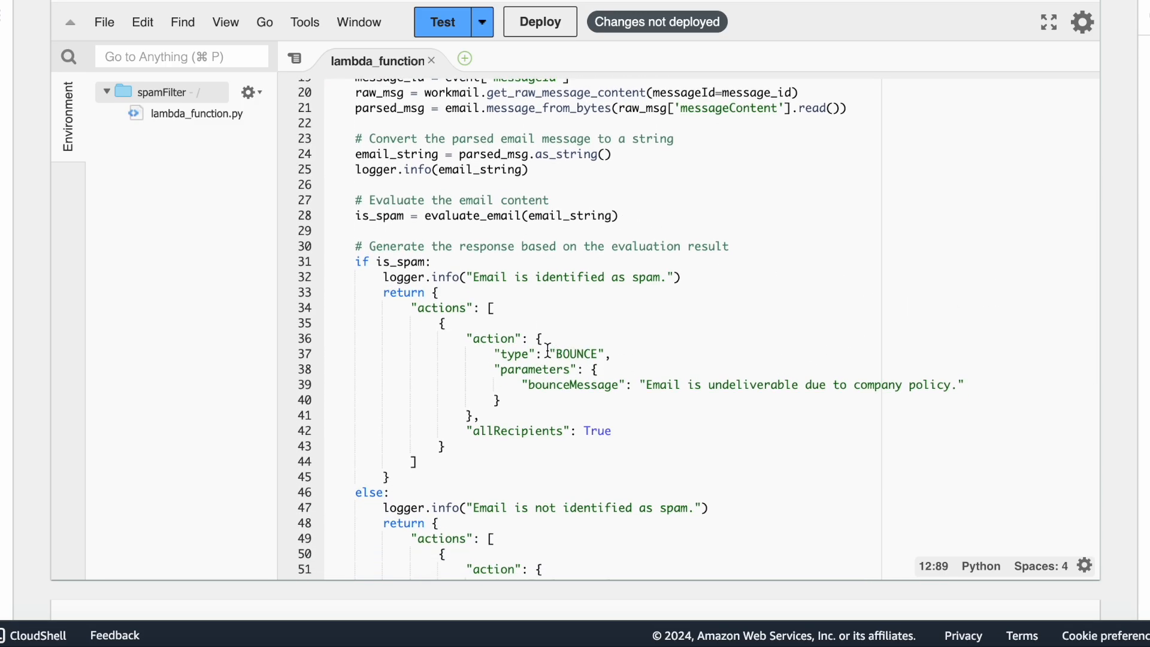
scroll(636, 352, down, 5)
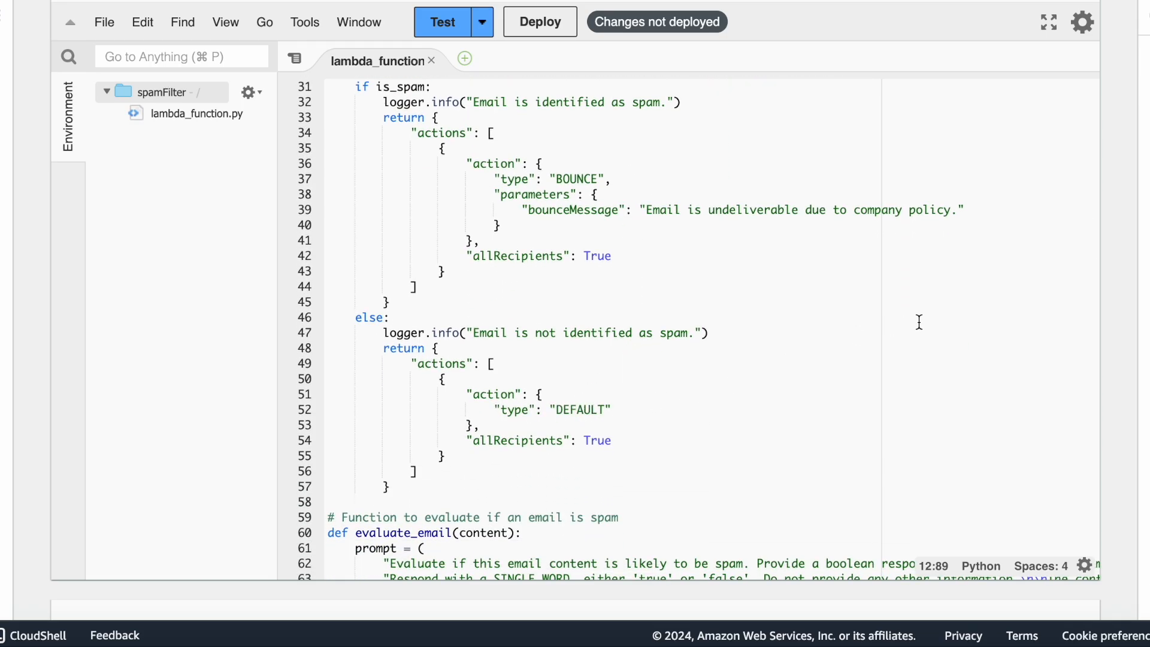
scroll(919, 322, down, 10)
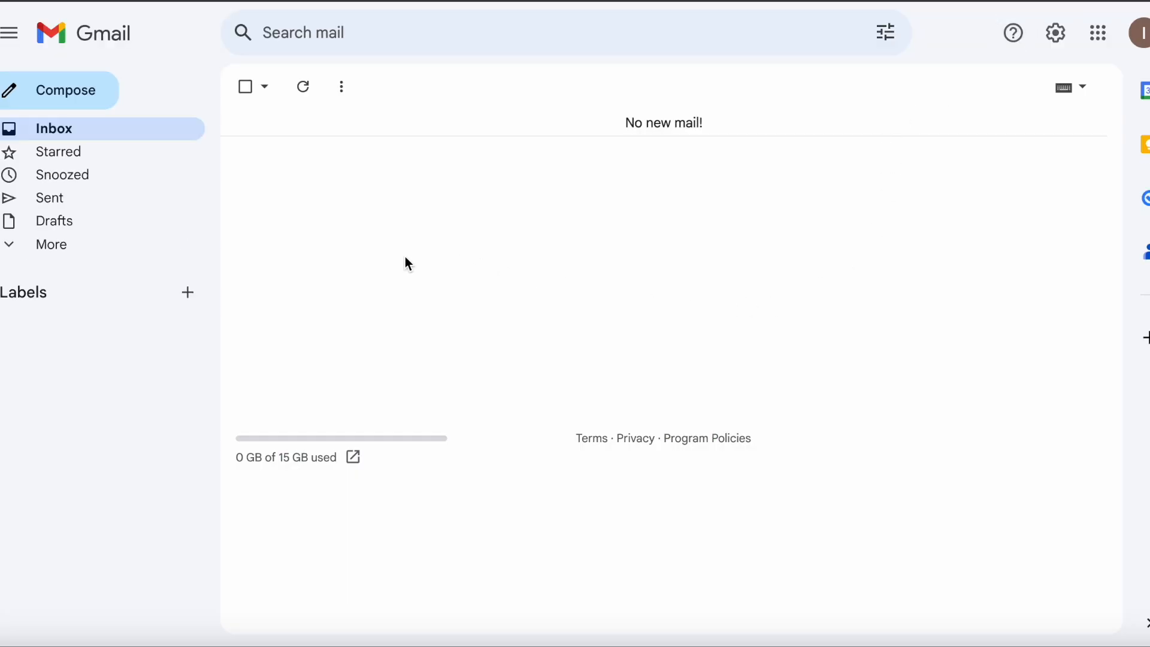
In Gmail, compose an email to the recipient's WorkMail address with subject "This is a test mesage" and body "Hi, this is a test message"
click(66, 101)
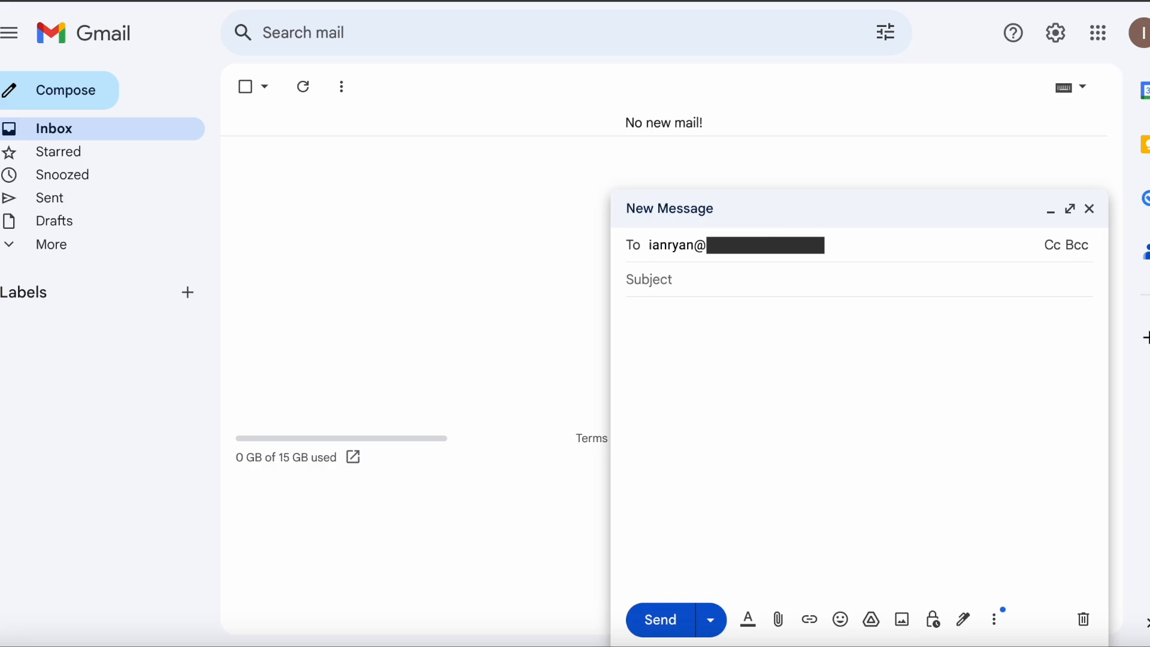
key(Tab)
text(T)
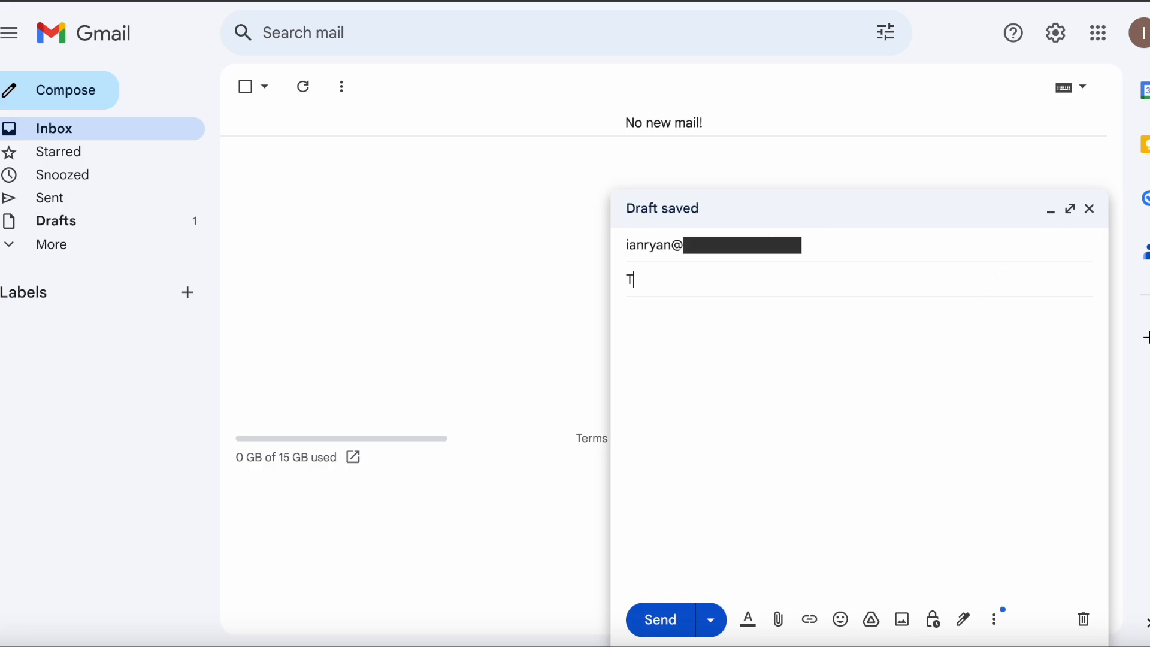
text(his is a test mesage)
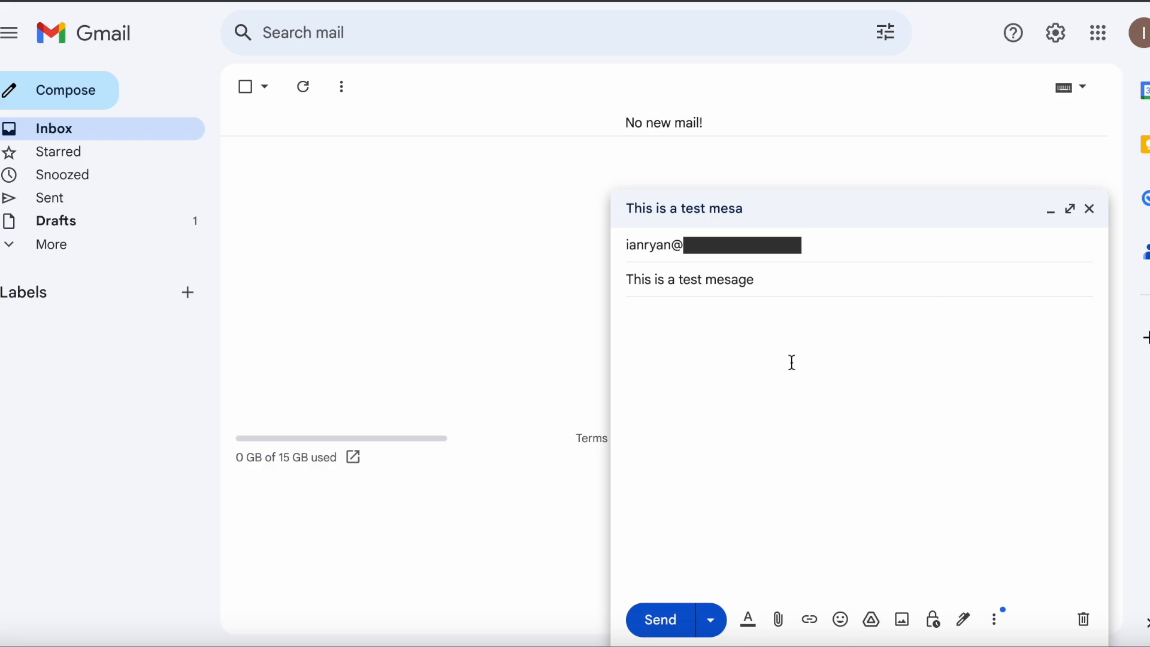
click(794, 364)
text(Hi, this is a test message)
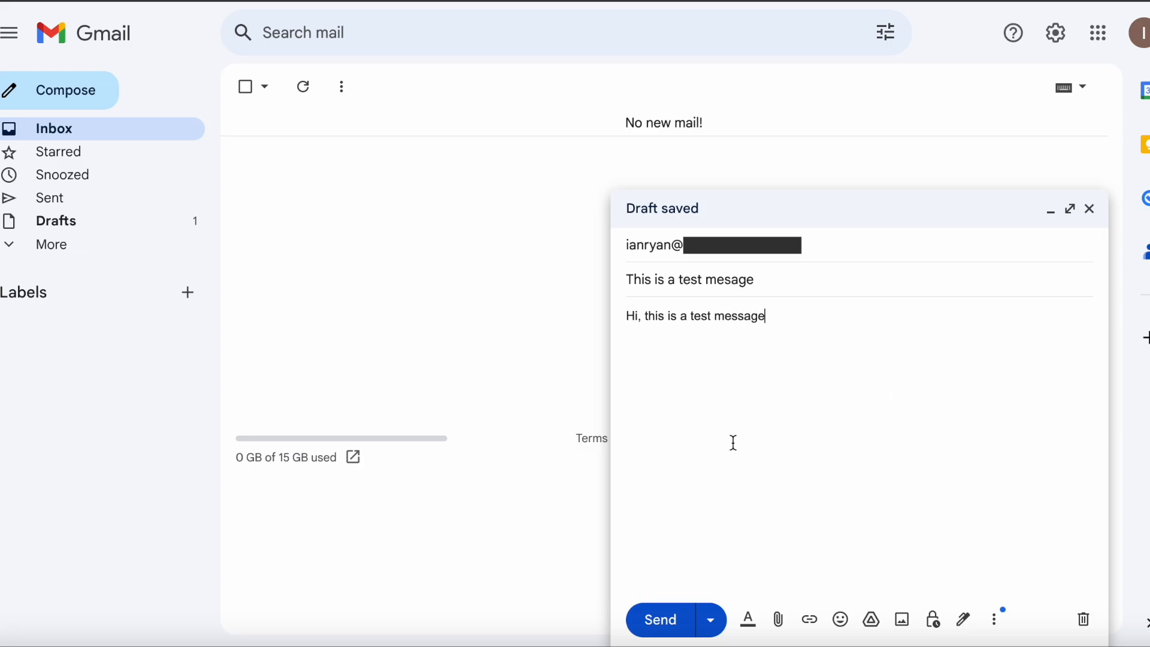
Send the test email, dismiss the sent notification and open the received message in the Amazon WorkMail inbox
click(659, 626)
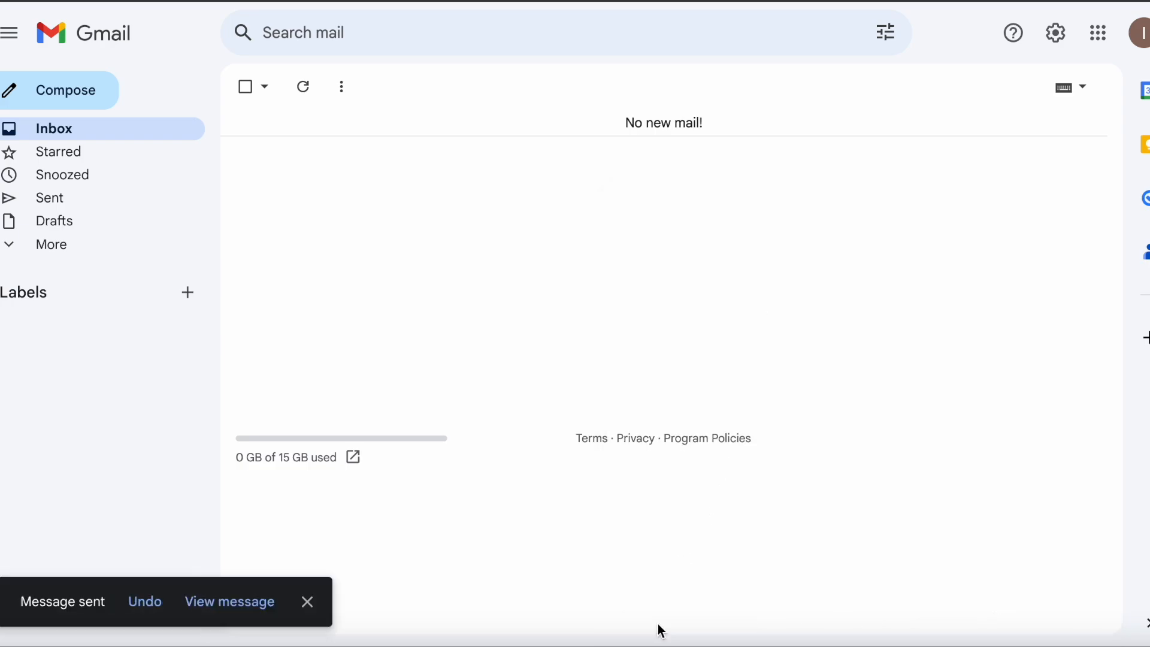
click(309, 603)
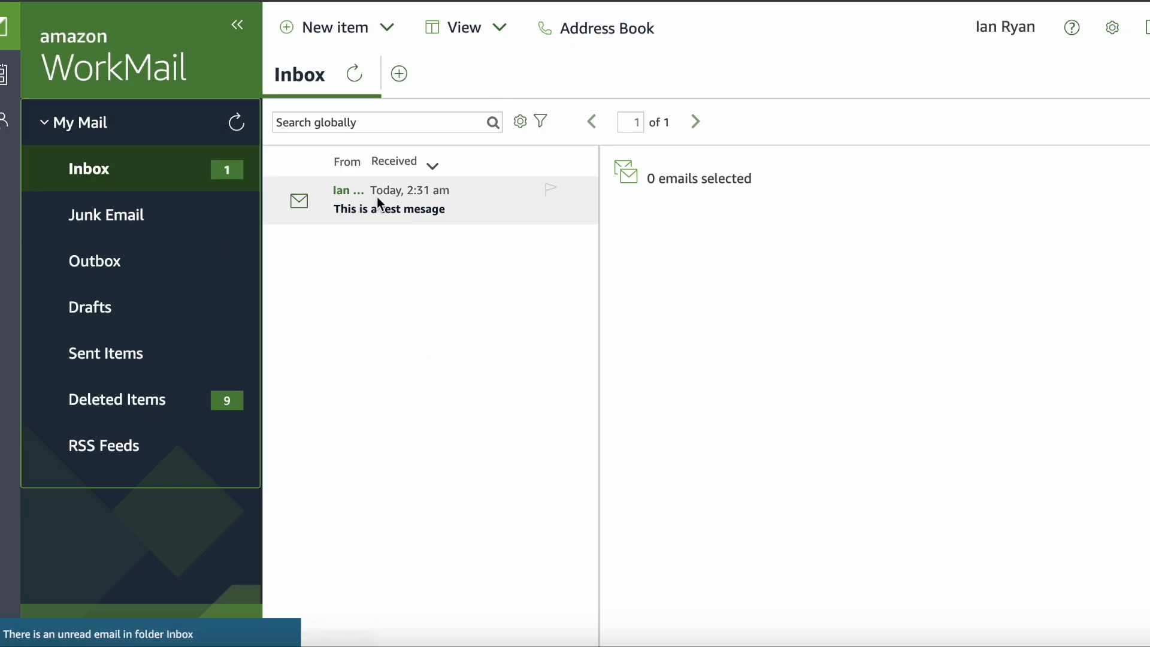
click(477, 207)
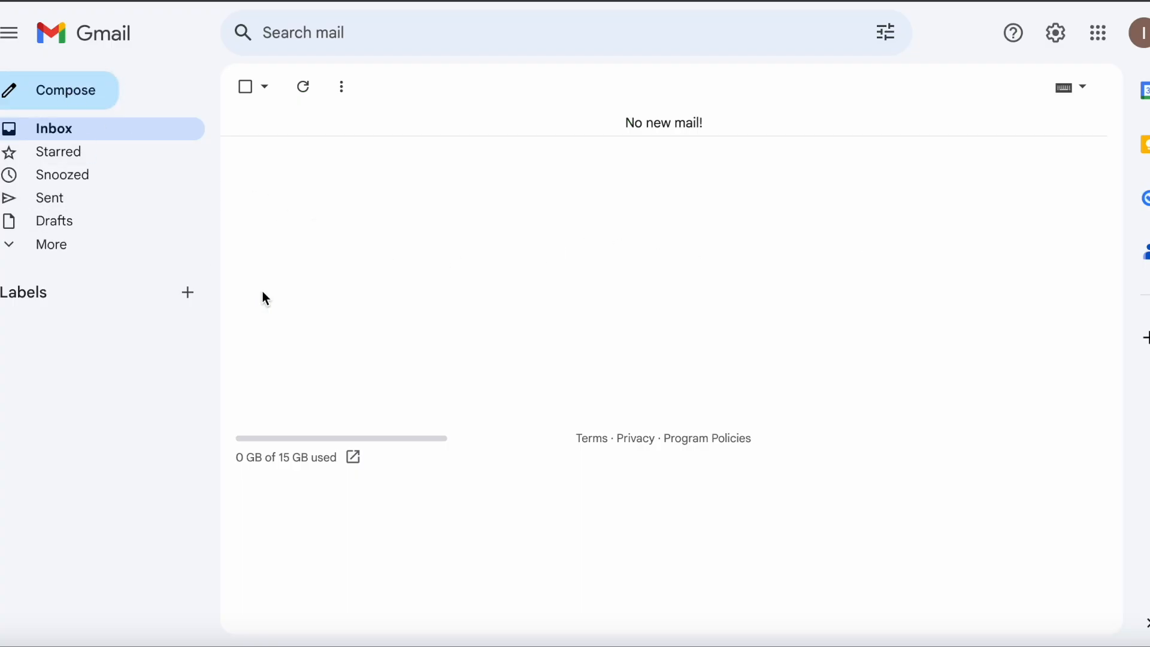
In Gmail, send the recipient's WorkMail address an email with subject "hey check this out" and the copied five-item spam offer text as body
click(72, 96)
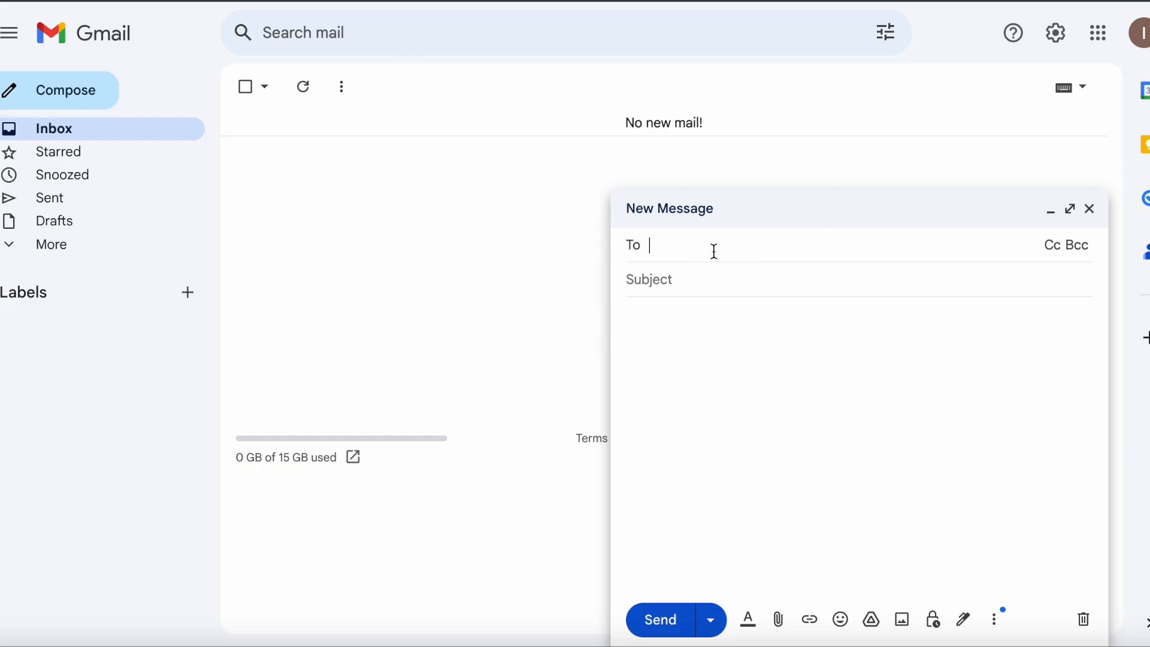
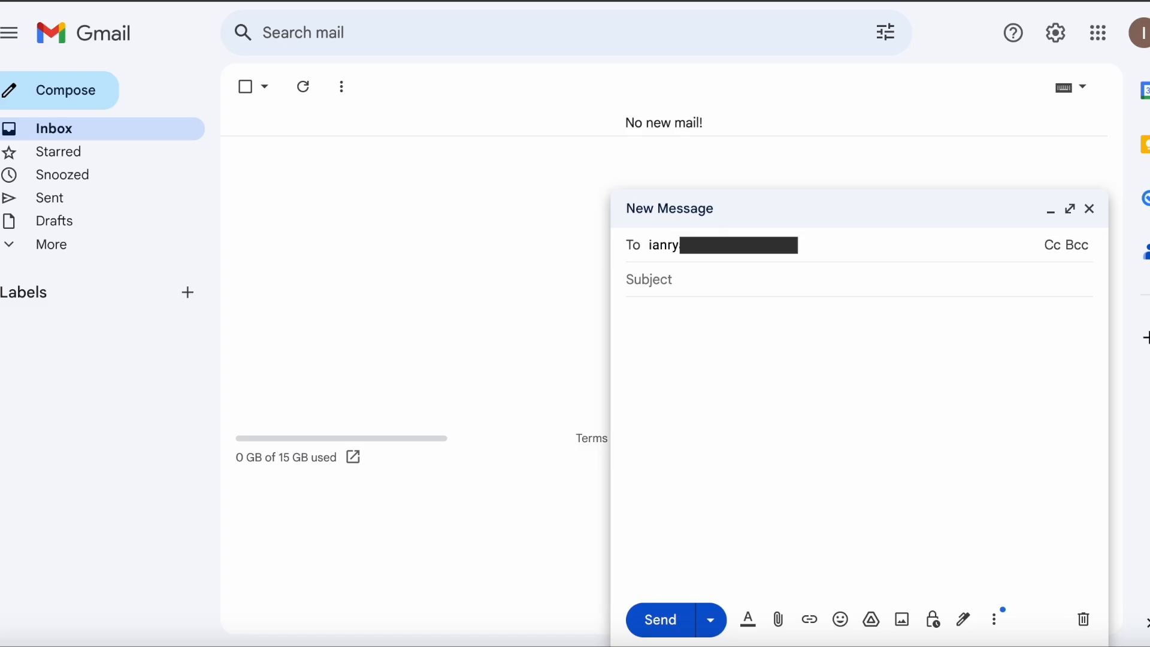
click(1025, 282)
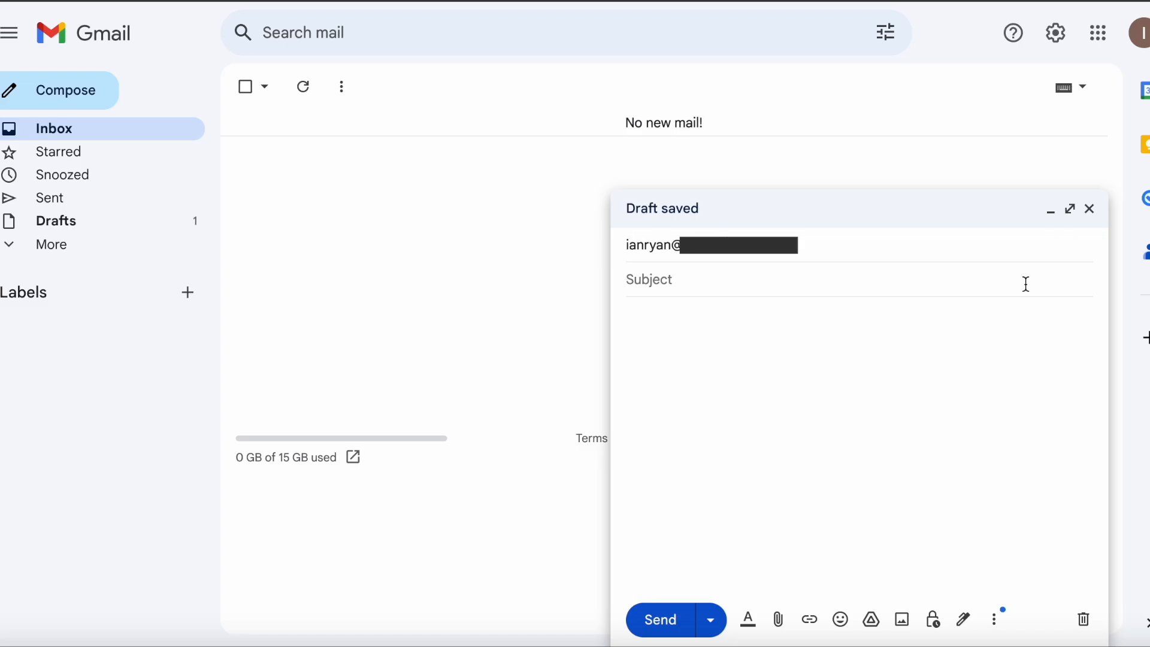
text(hey check this out)
click(896, 372)
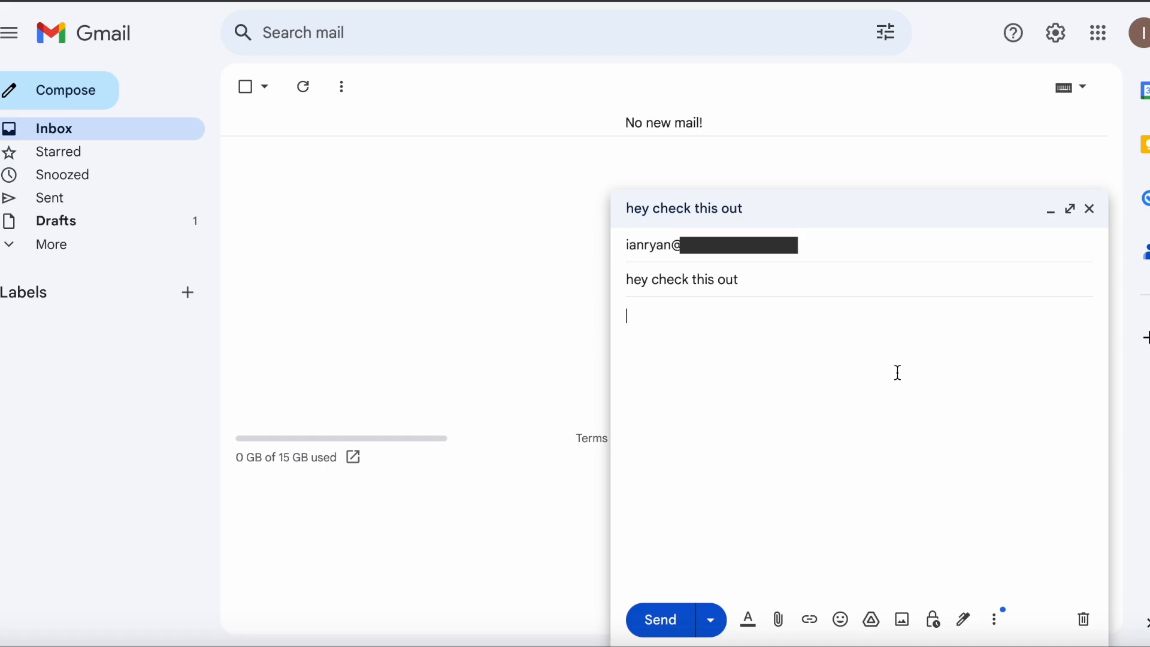
text(1) Fight The Risk of Cancer! http://www.adclick.ws/p.cfm?o=315&s=pk007  2) Slim Down - Guaranteed to lose 10-12 lbs in 30 days http://www.adclick.ws/p.cfm?o=249&s=pk007  3) Get the Child Support You Deserve - Free Legal Advice http://www.adclick.ws/p.cfm?o=245&s=pk002  4) Join the Web's Fastest Growing Singles Community http://www.adclick.ws/p.cfm?o=259&s=pk007  5) Start Your Private Photo Album Online! http://www.adclick.ws/p.cfm?o=283&s=pk007  Have a Wonderful Day, Offer Manager PrizeMama)
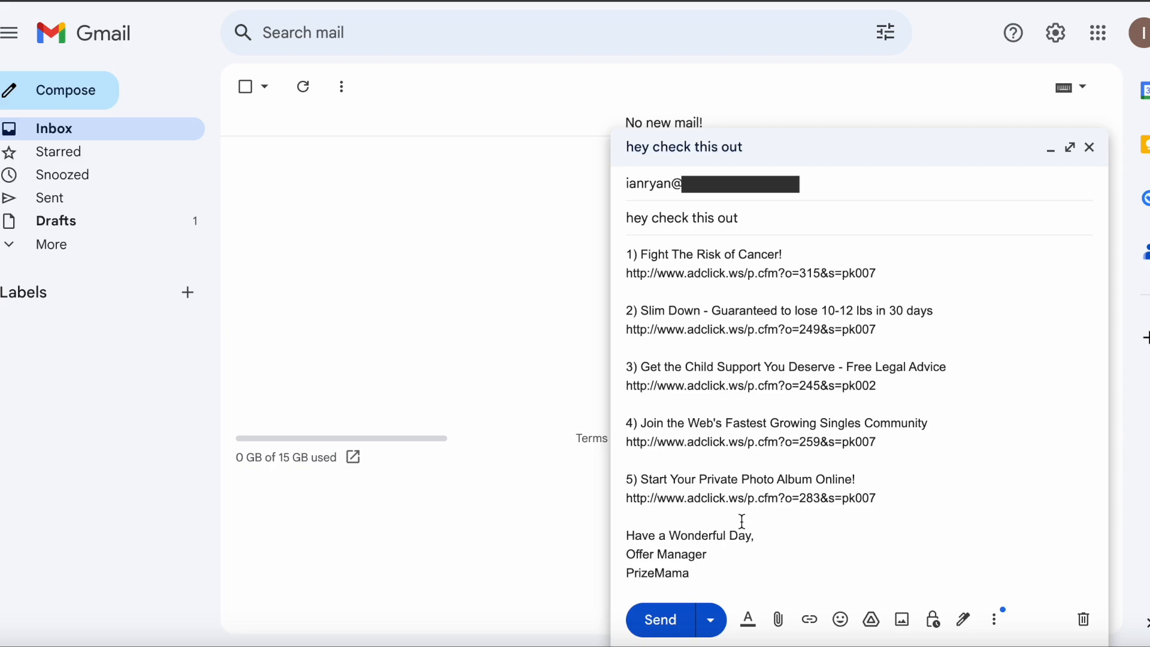
click(661, 620)
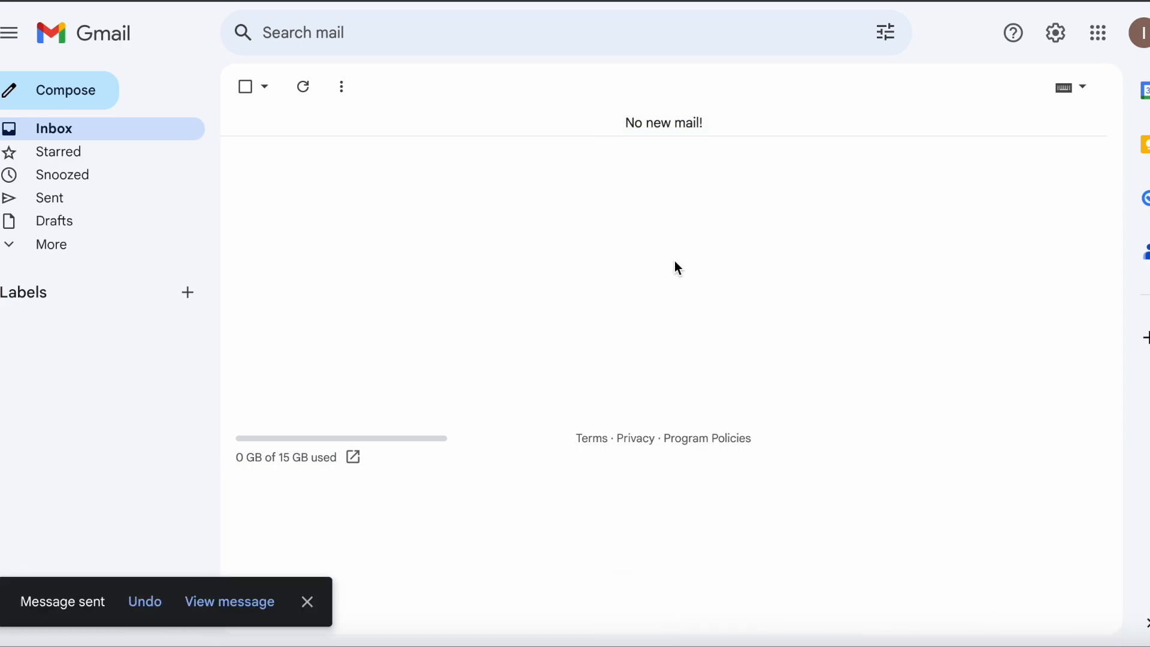
click(307, 602)
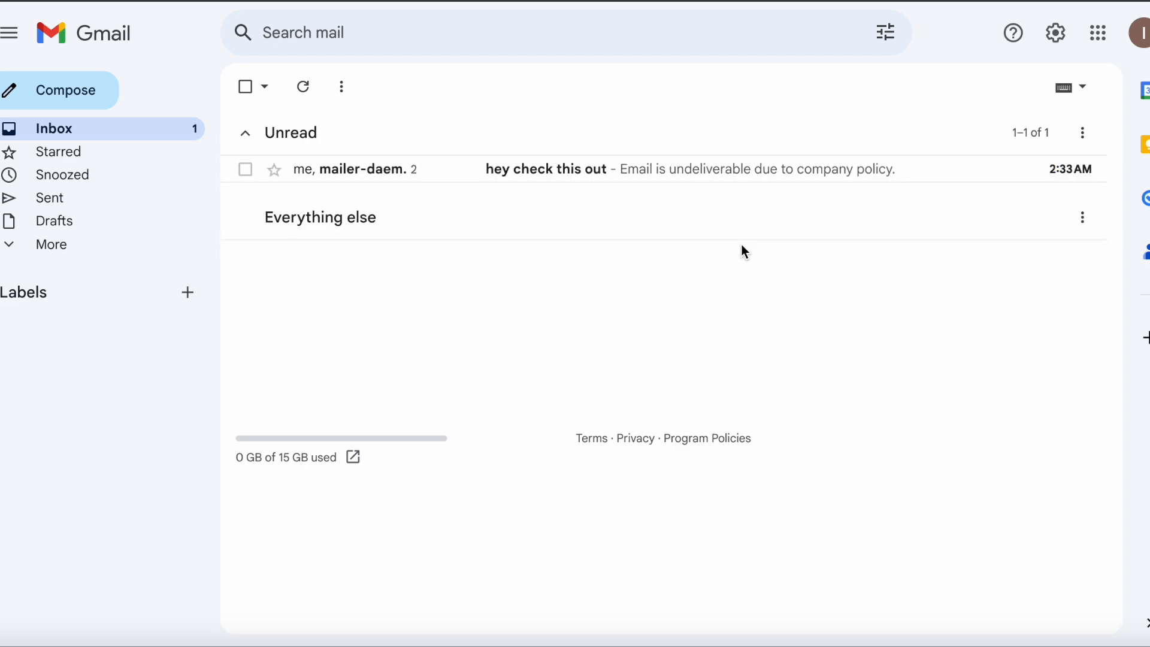
Open the mailer-daemon reply to "hey check this out" in Gmail and refresh the Amazon WorkMail mailbox to check for the spam email
click(723, 176)
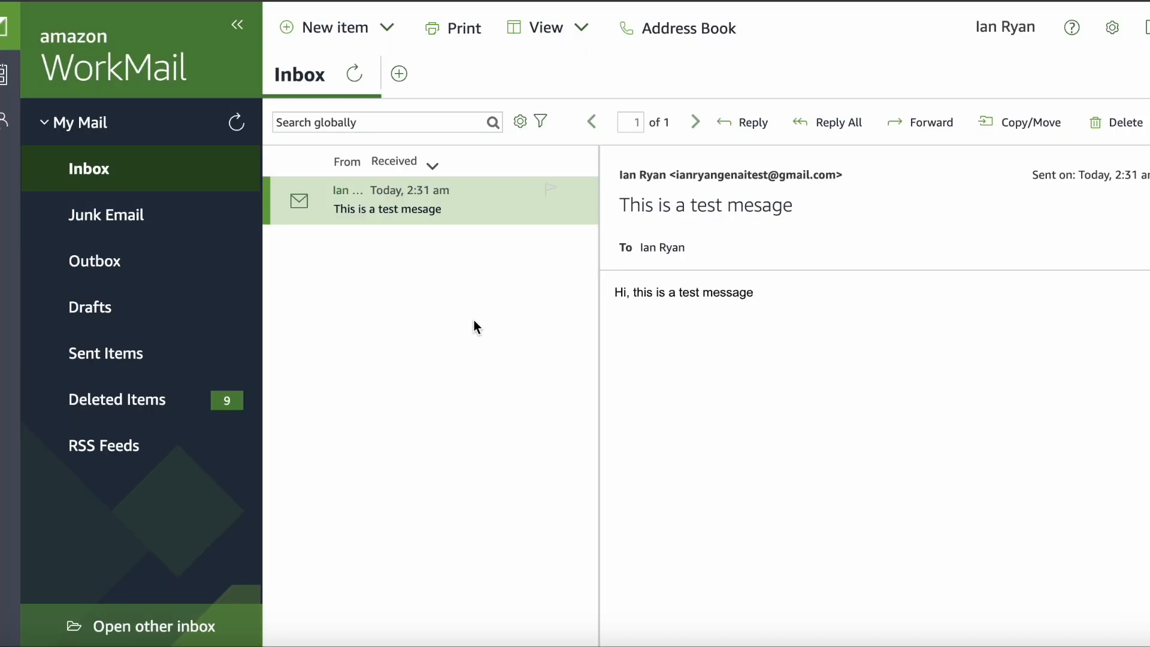
click(237, 122)
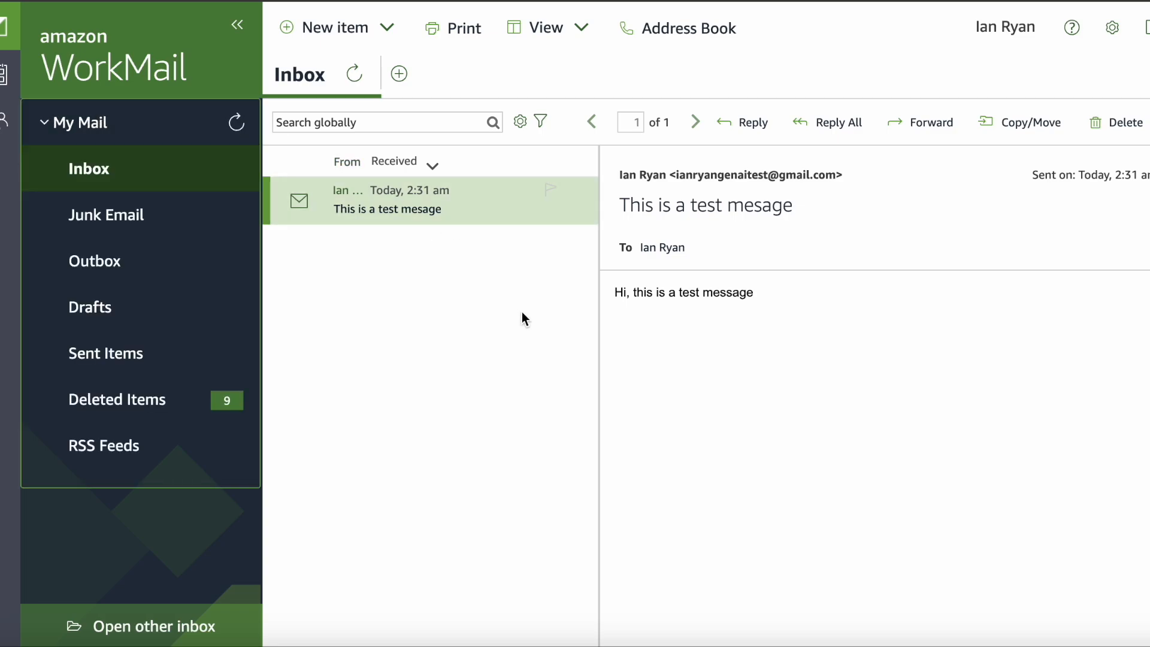